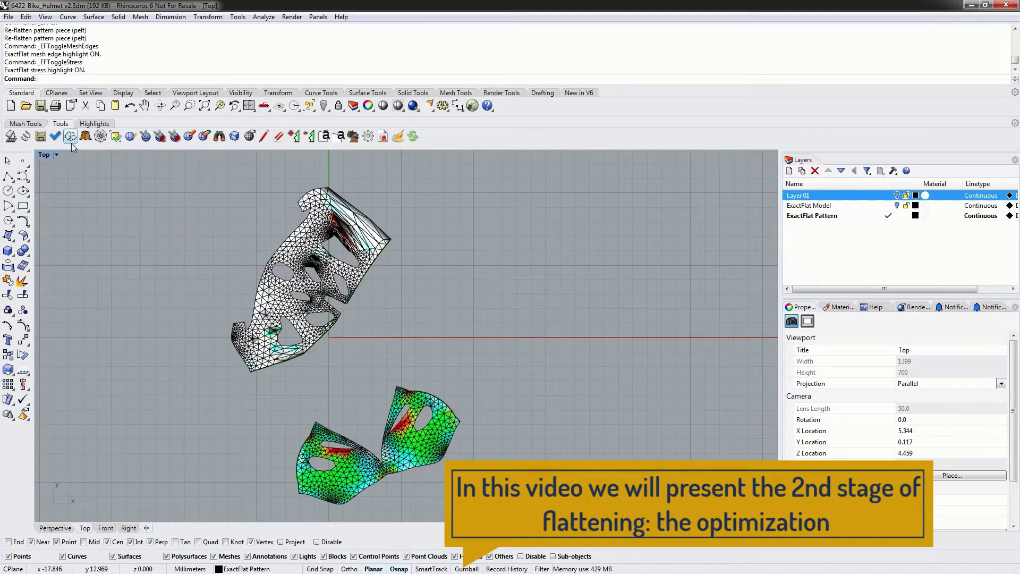
Run ExactFlat Spring on both helmet pattern meshes with default Cotton 1 settings.
left_click(26, 137)
left_click(301, 248)
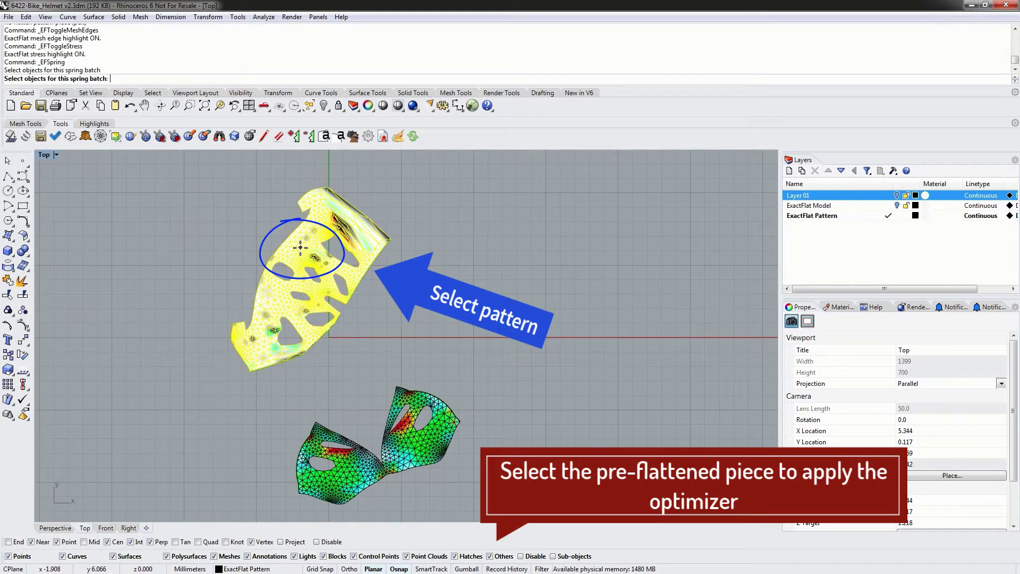
left_click(300, 248)
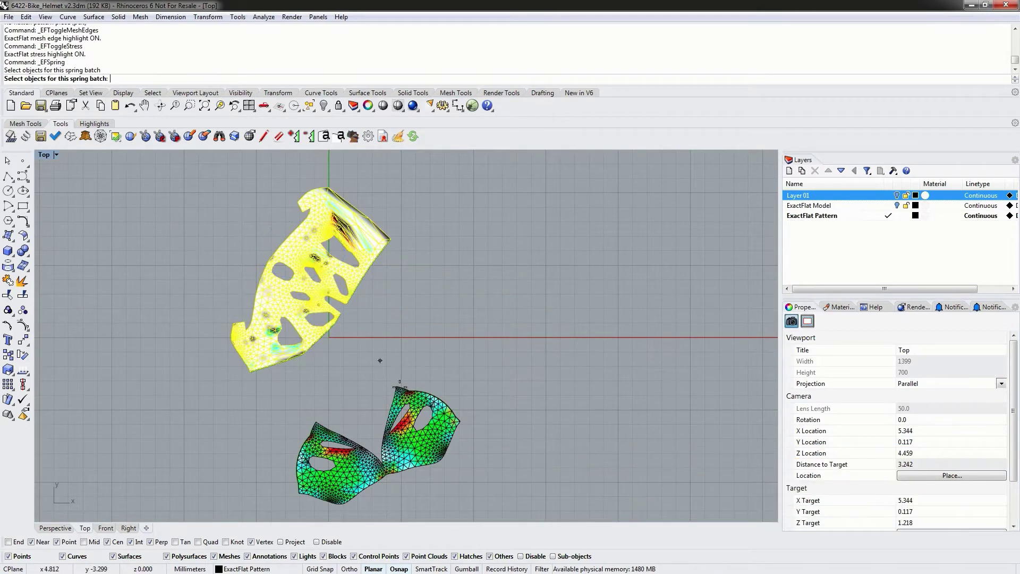
left_click(413, 445)
key("Return")
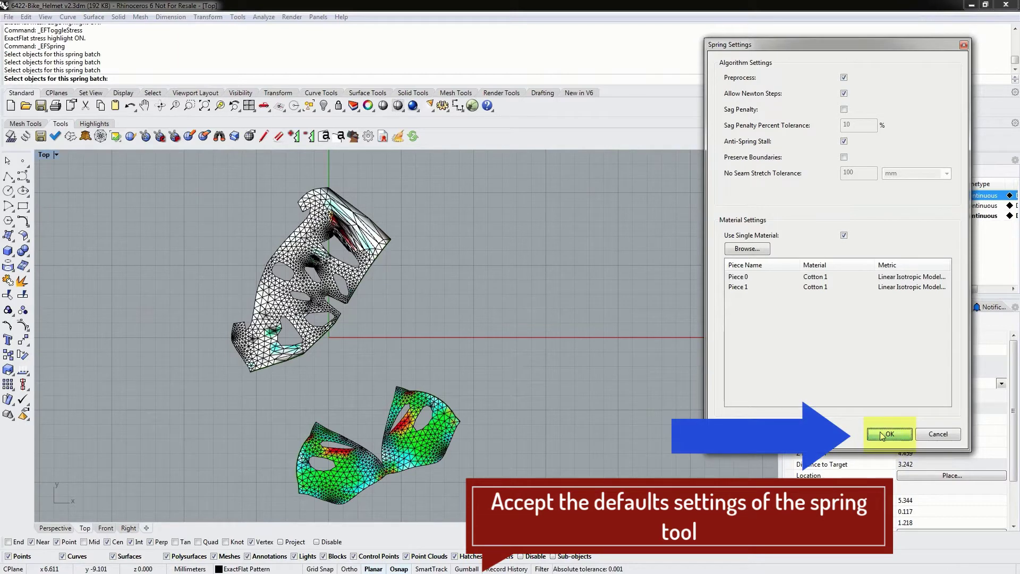
left_click(880, 431)
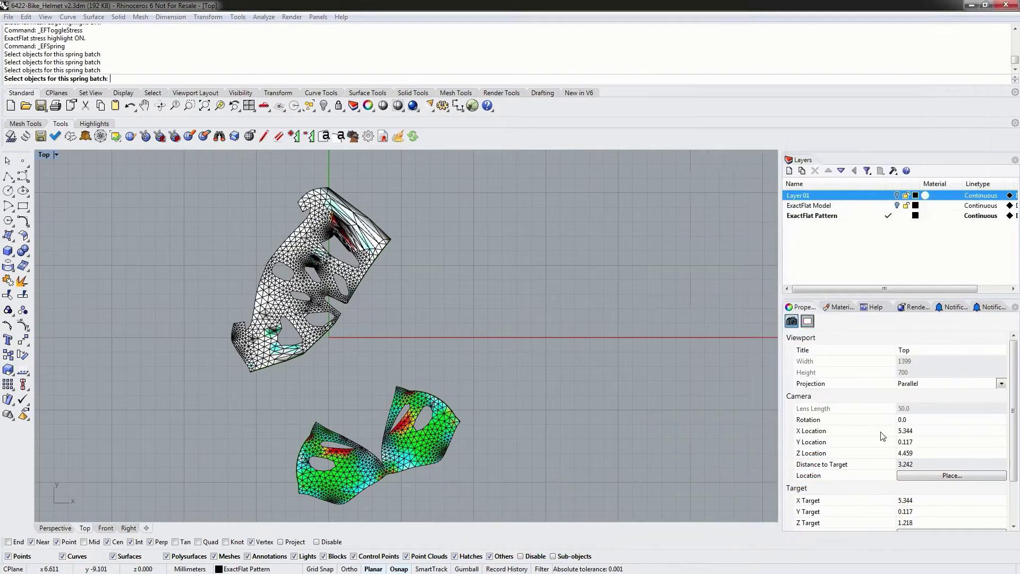
Move the Spring Status window aside and let Piece 1 optimize to 38%.
mouse_move(589, 154)
left_mouse_down()
mouse_move(814, 56)
mouse_move(806, 41)
left_mouse_up()
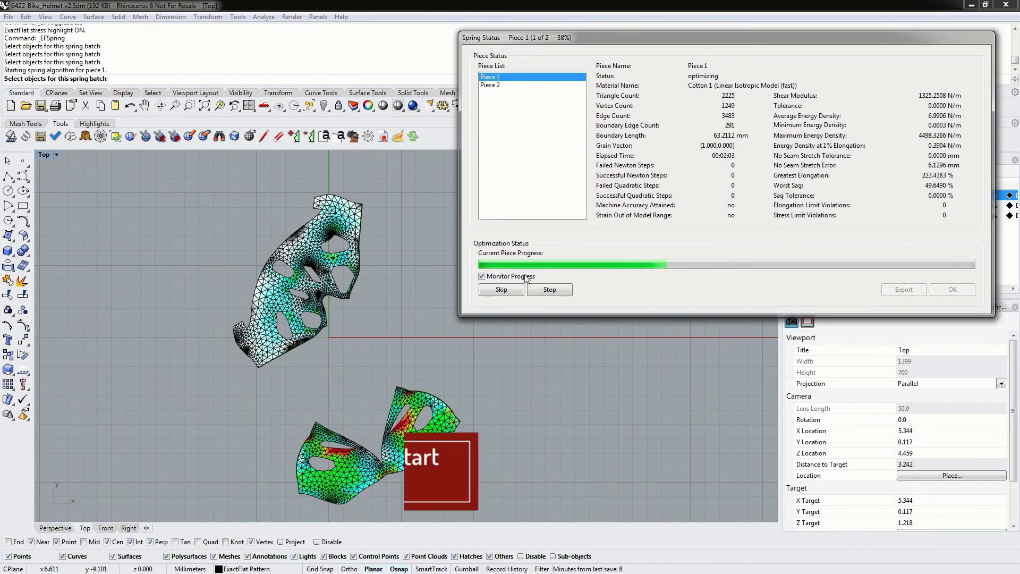
Skip Piece 1 at 38% so the optimizer moves on to Piece 2.
left_click(502, 290)
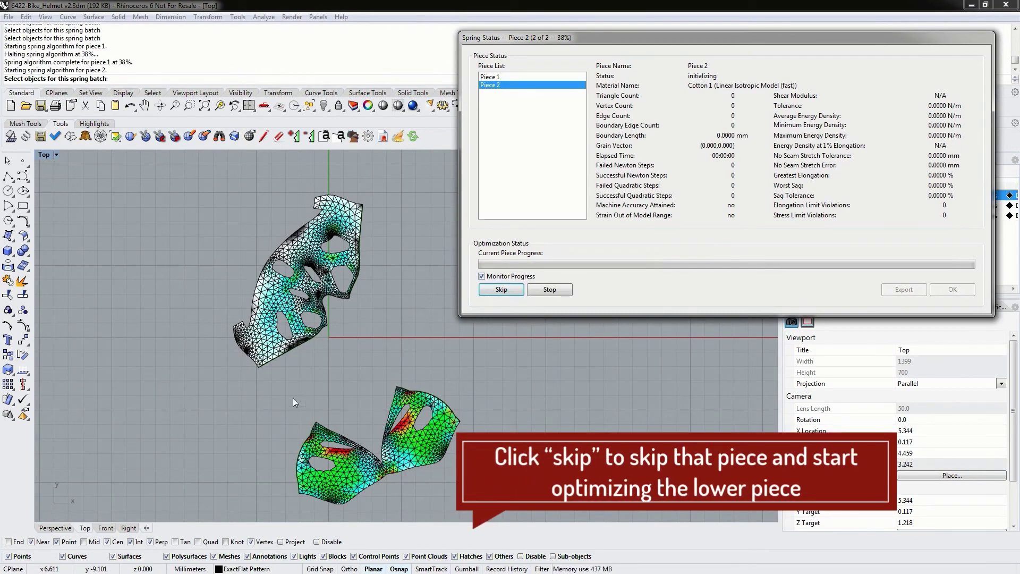